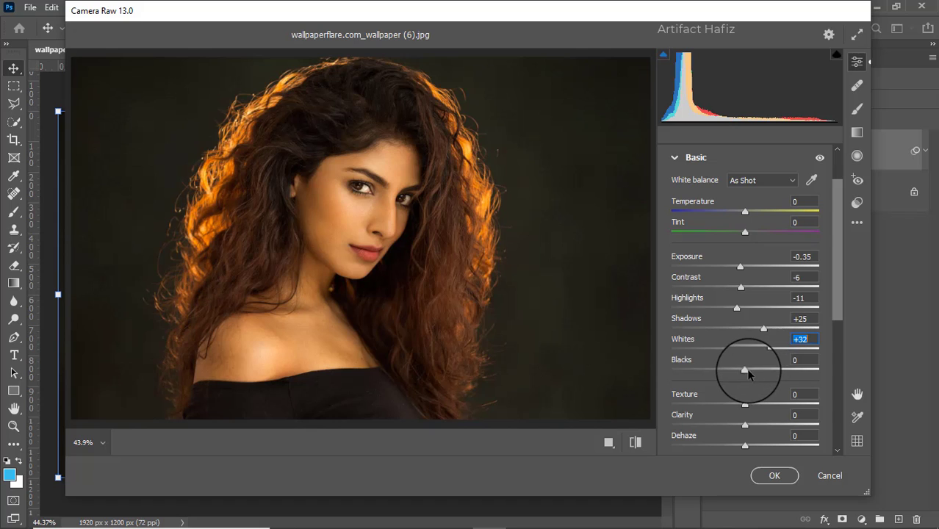
In the Basic adjustments, set Blacks to -7, Texture to -5, Clarity to +3 and Dehaze to -10.
drag(748, 374, 739, 371)
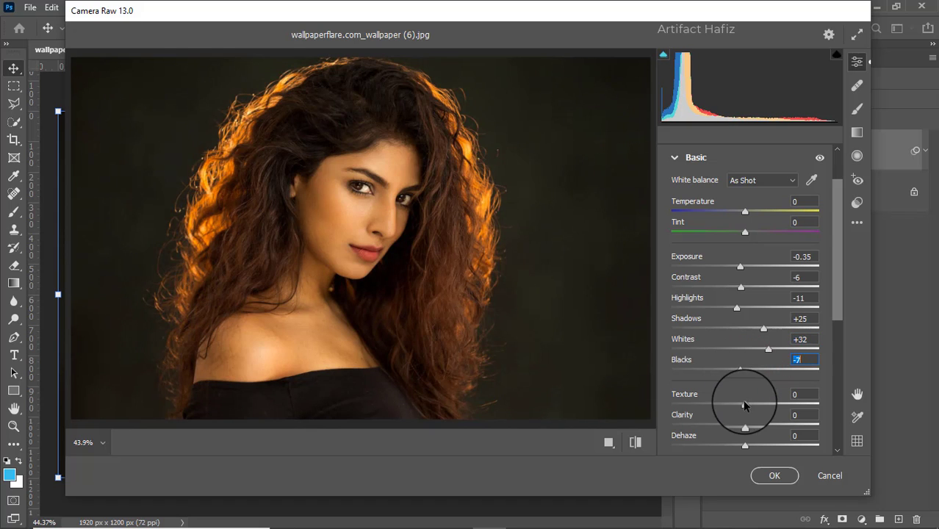
mouse_move(743, 404)
mouse_down()
mouse_move(767, 404)
mouse_move(723, 404)
mouse_move(787, 406)
mouse_move(743, 410)
mouse_up()
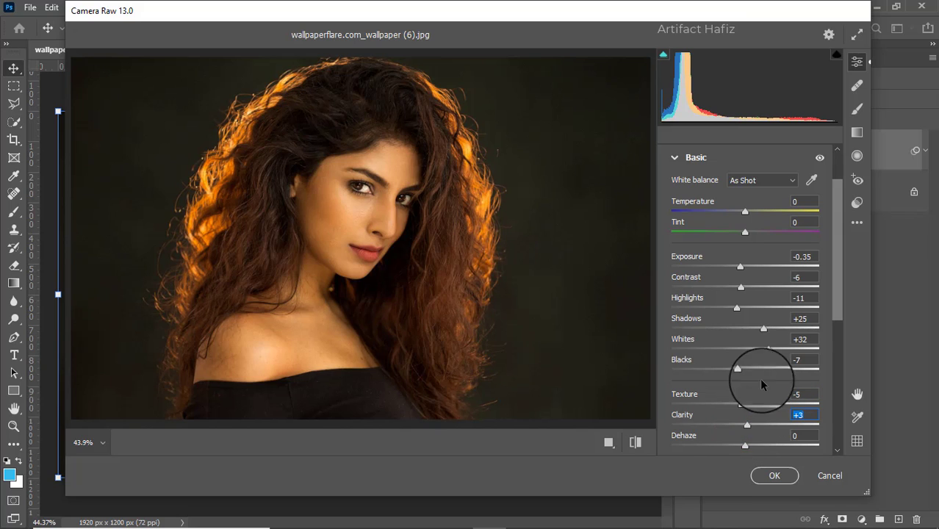
scroll(764, 371, down, 3)
scroll(741, 404, down, 3)
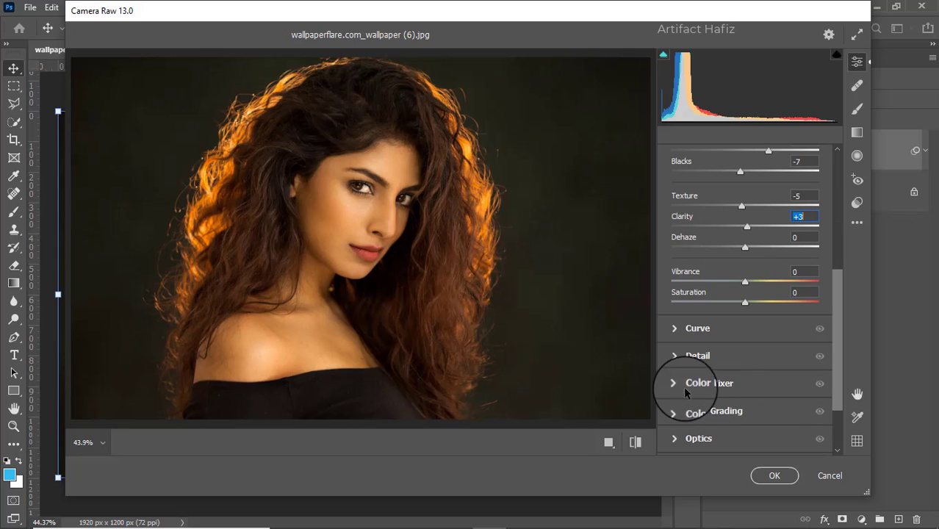
click(746, 249)
mouse_move(746, 249)
mouse_down()
mouse_move(726, 252)
mouse_move(736, 253)
mouse_up()
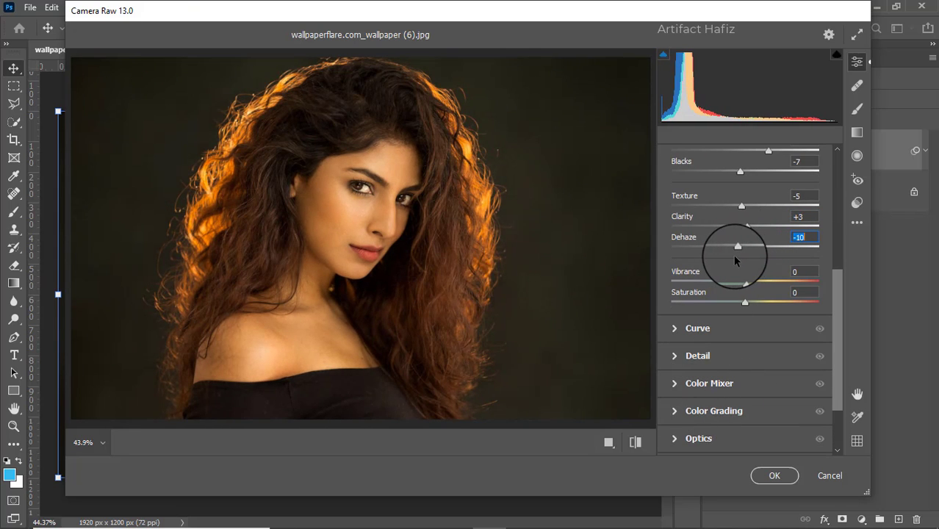
Shape the point curve into a gentle S, lowering the shadows slightly and placing the highlights point at input 188, output 199.
click(676, 329)
drag(708, 332, 710, 334)
drag(783, 260, 783, 251)
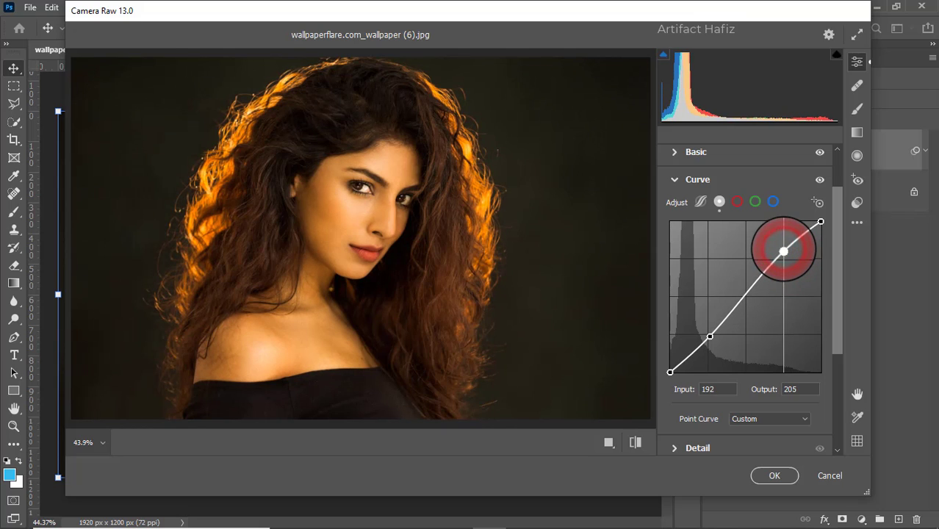
double_click(783, 249)
drag(785, 260, 780, 256)
In the Detail adjustments, set Noise Reduction to 6 and Sharpening to 10.
scroll(740, 283, down, 4)
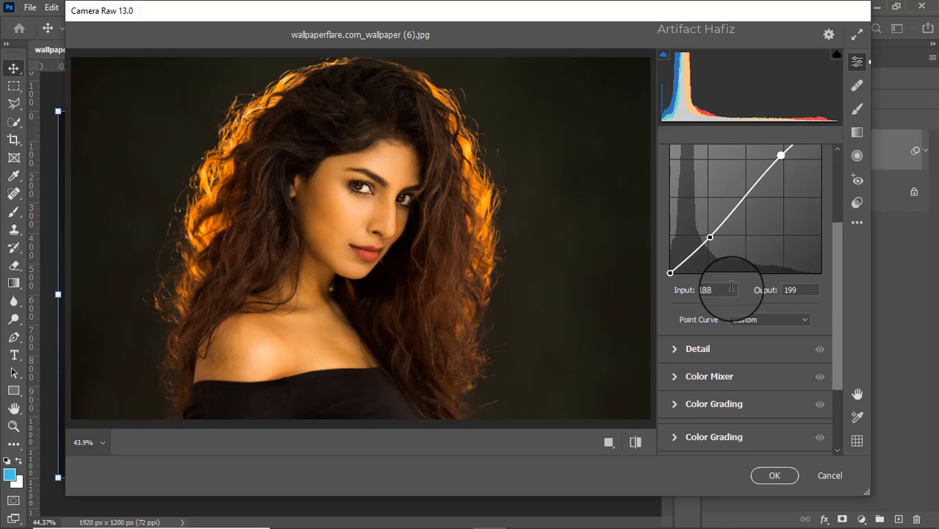
click(674, 318)
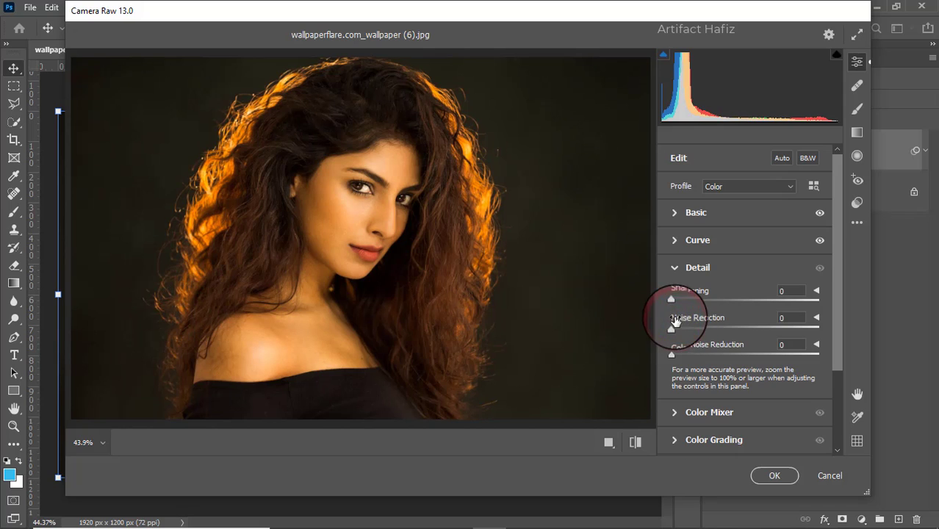
drag(671, 328, 680, 334)
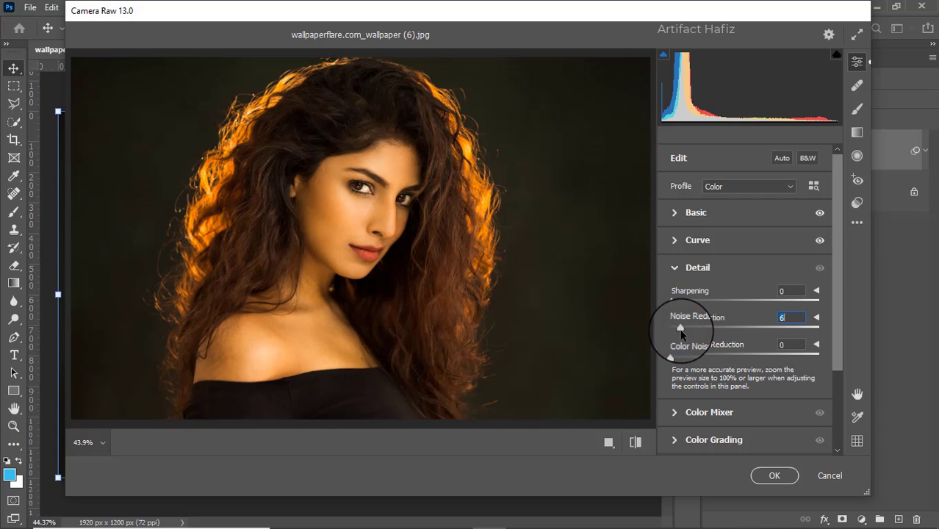
drag(673, 300, 683, 300)
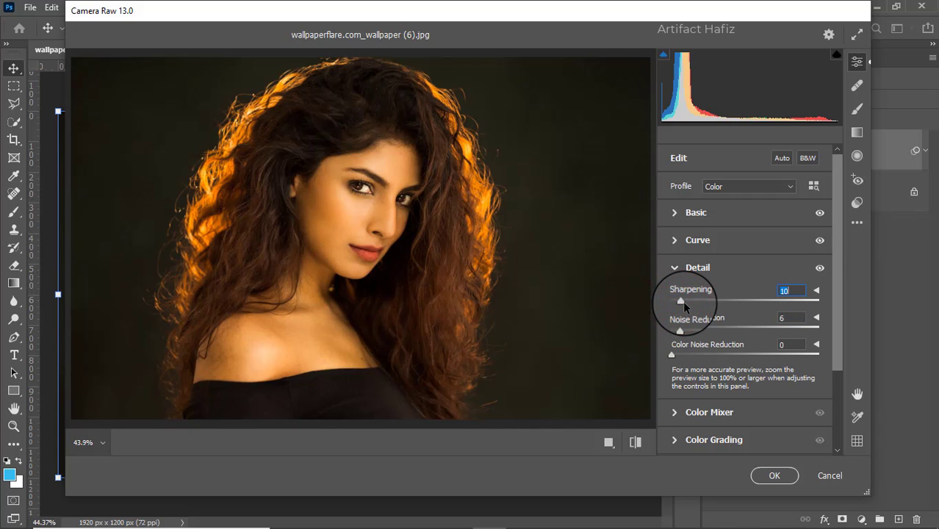
In the Color Mixer, set saturation to Reds +34, Oranges -16, Yellows -21, Greens -50, Aquas +35 and Blues +23.
scroll(714, 324, down, 2)
click(678, 344)
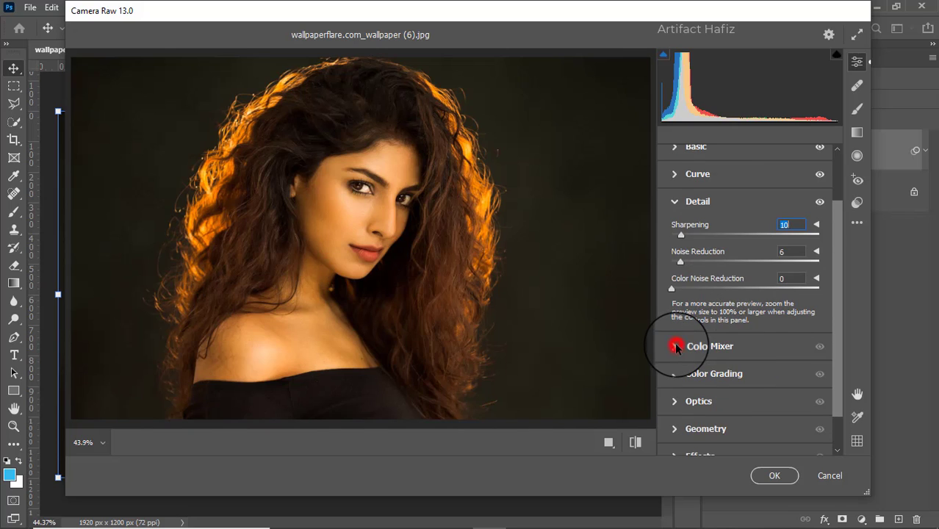
click(725, 230)
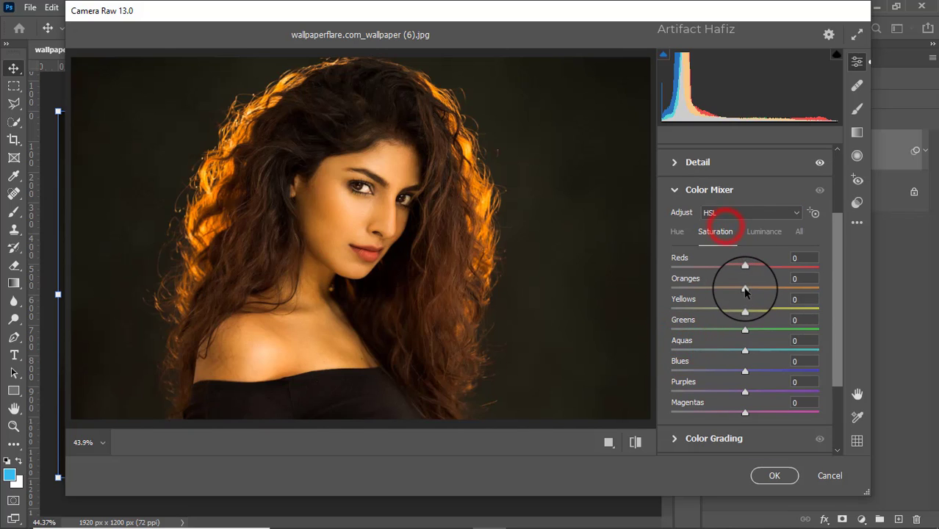
drag(745, 291, 770, 266)
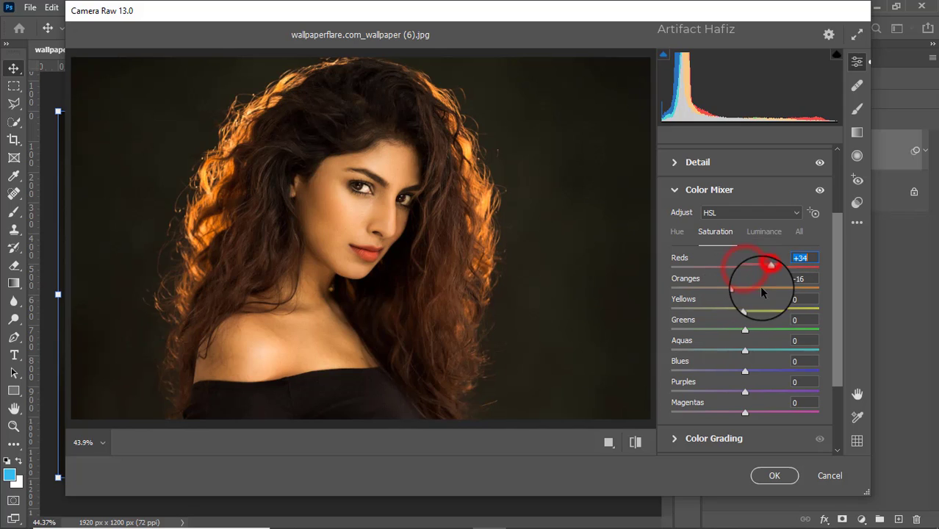
drag(742, 311, 706, 328)
drag(745, 349, 763, 373)
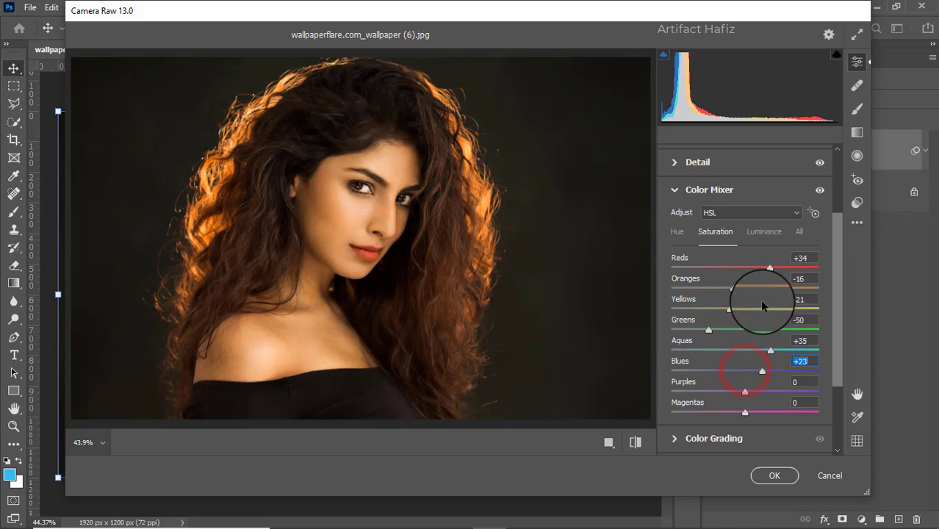
In the Color Mixer, set luminance to Blues -11, Aquas -21, Oranges +5, Reds +27 and Yellows +3.
click(772, 236)
drag(745, 372, 729, 350)
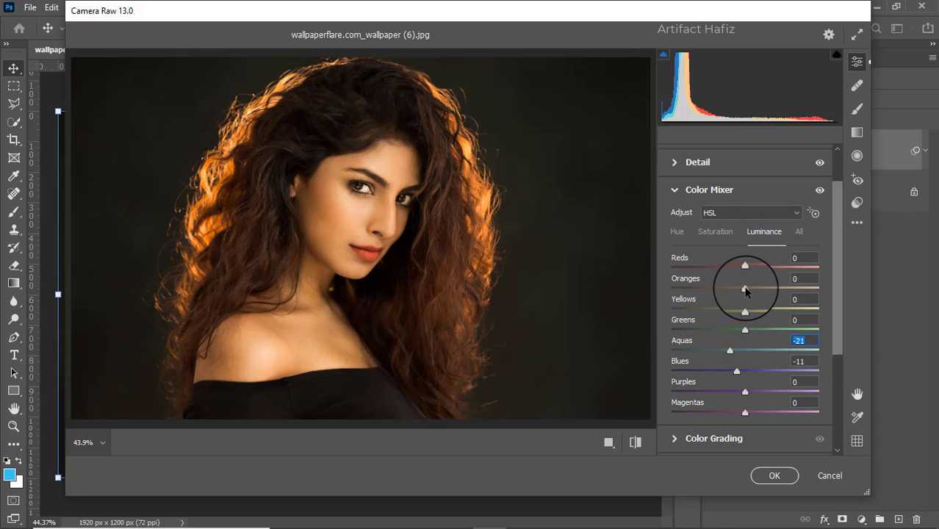
drag(745, 289, 764, 273)
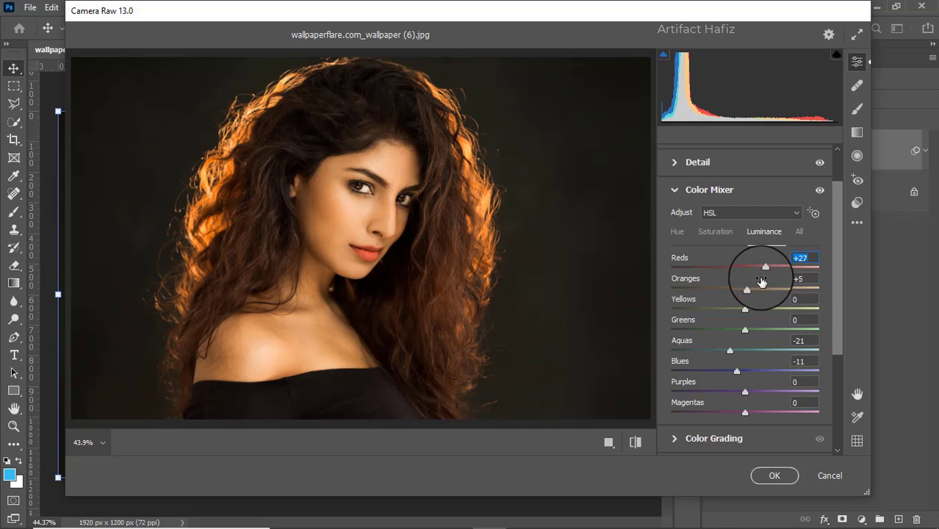
mouse_move(745, 309)
mouse_down()
mouse_move(709, 312)
mouse_move(747, 316)
mouse_up()
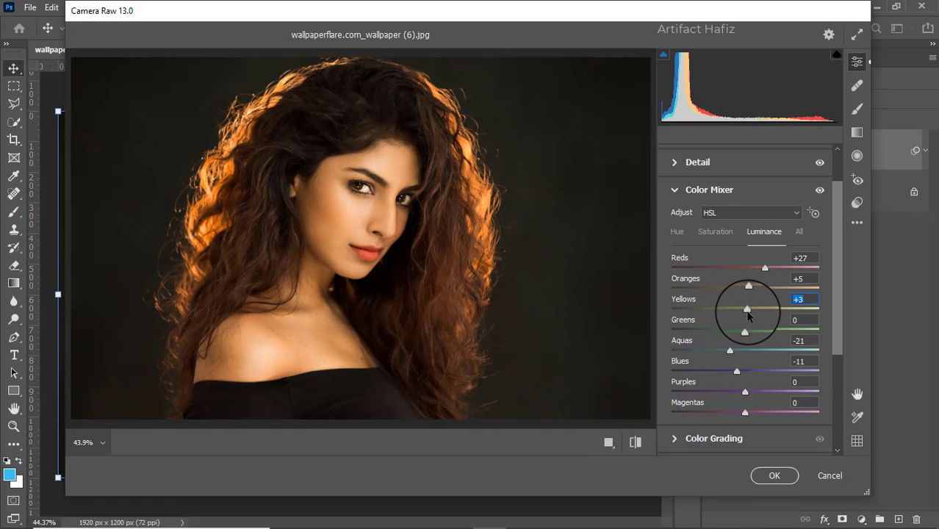
In the Color Mixer, set hue to Blues -41, Aquas -40 and Oranges +2.
click(679, 234)
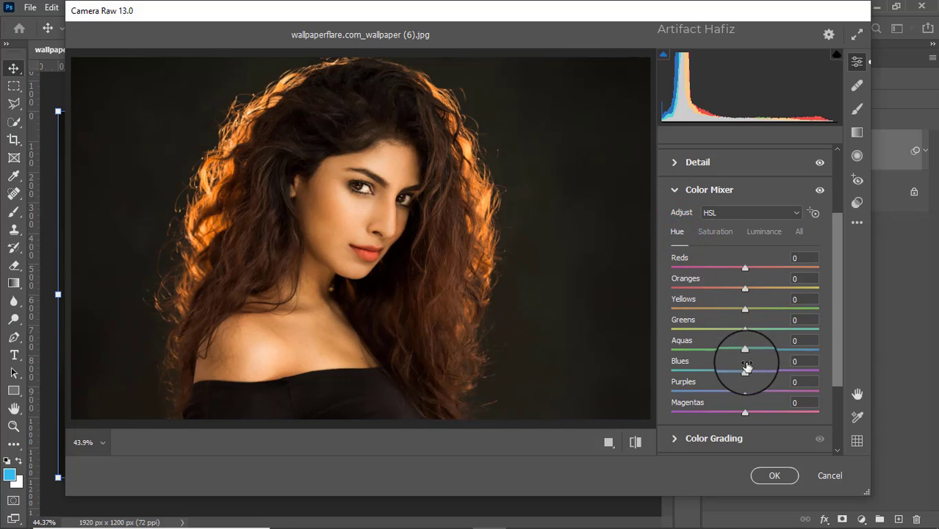
drag(744, 371, 714, 355)
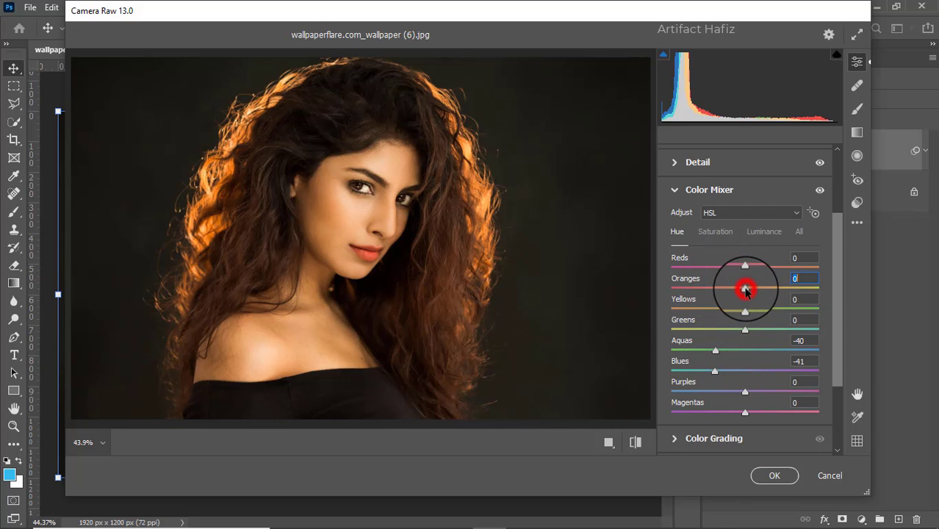
drag(746, 291, 752, 293)
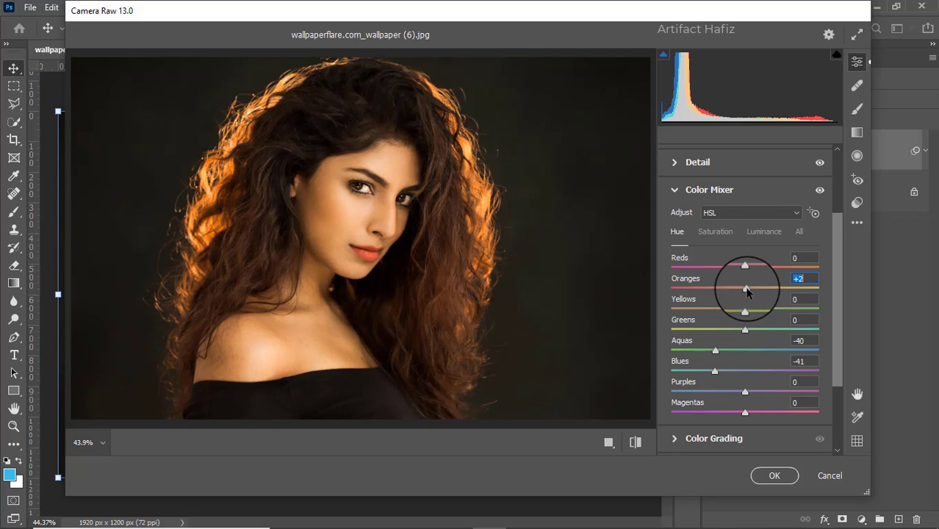
Color-grade the midtones to hue 27, saturation 8, the shadows to hue 221, saturation 21, and the highlights to hue 56, saturation 15.
scroll(747, 292, down, 3)
click(683, 332)
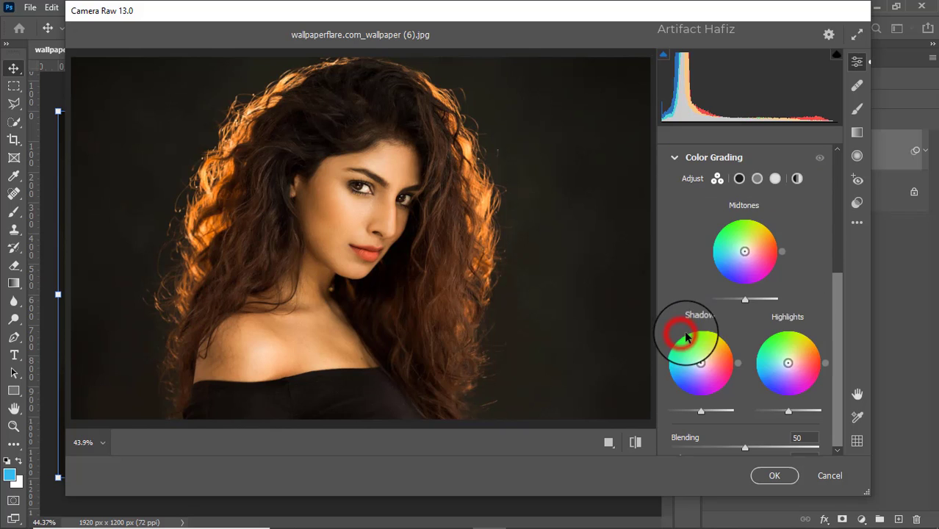
drag(745, 251, 796, 230)
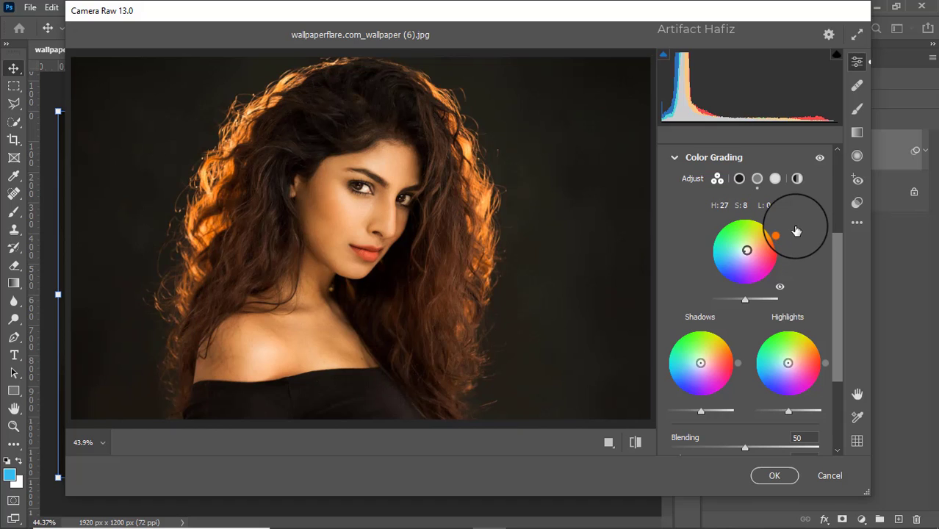
drag(700, 362, 660, 402)
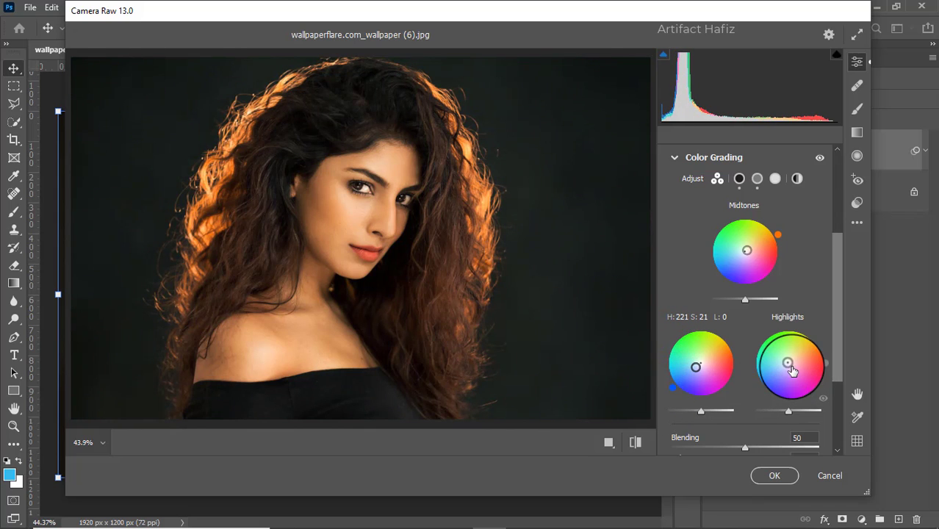
drag(791, 369, 823, 314)
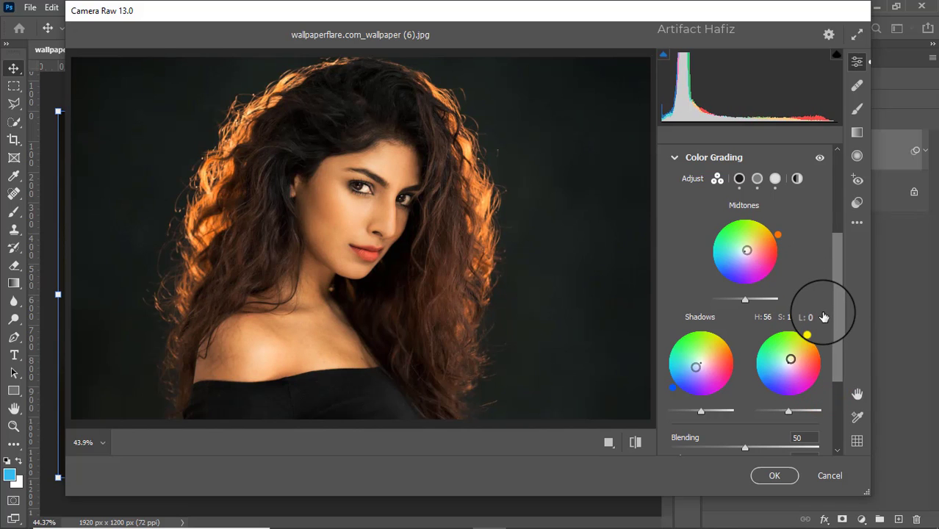
click(824, 315)
scroll(727, 287, down, 3)
scroll(727, 290, down, 1)
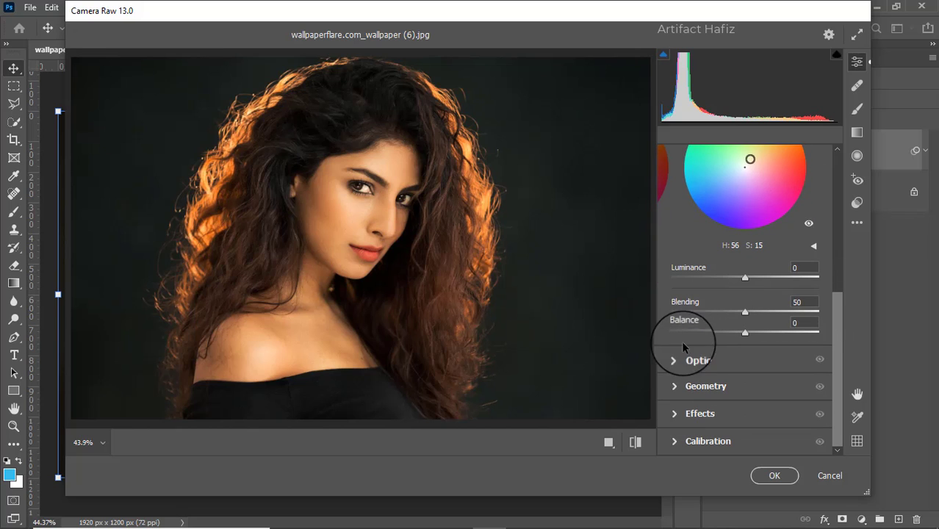
click(674, 360)
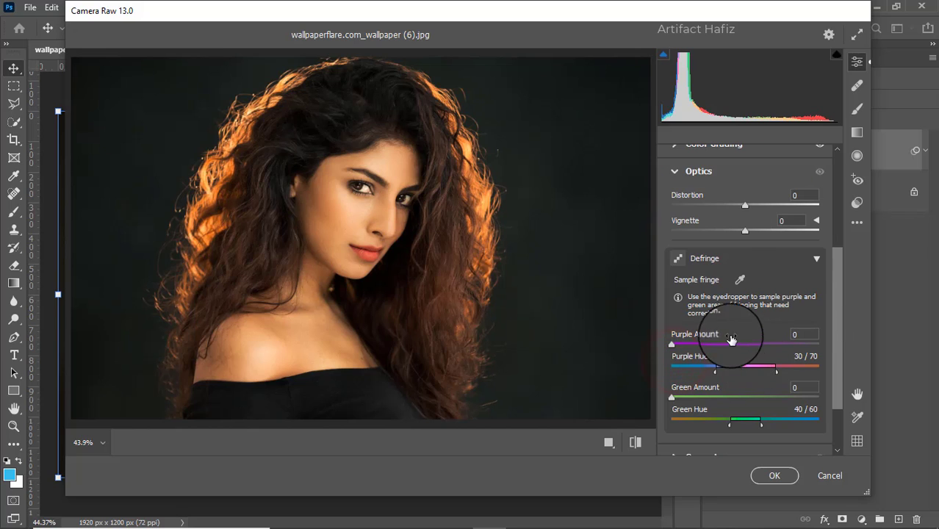
scroll(708, 253, down, 2)
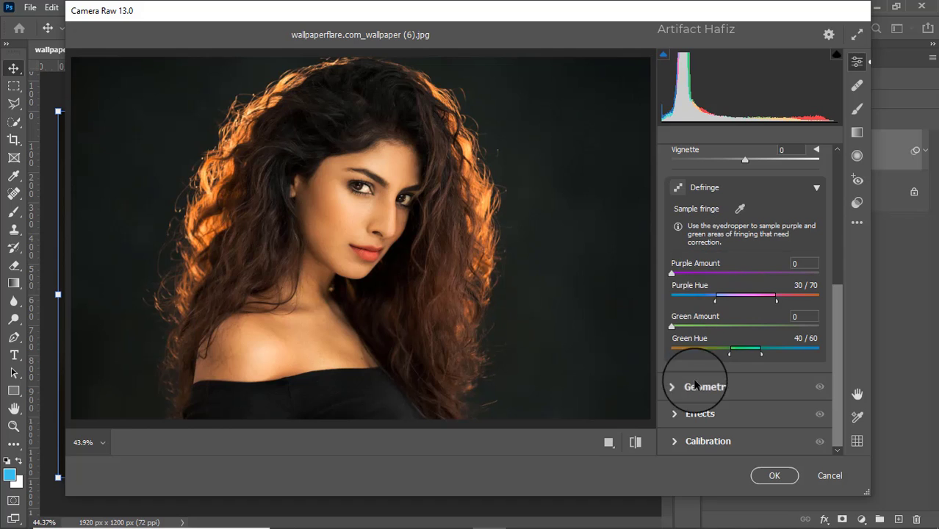
Add a subtle dark vignette with Roundness +100, Feather 100 and Midpoint 26 in the Effects adjustments.
click(674, 415)
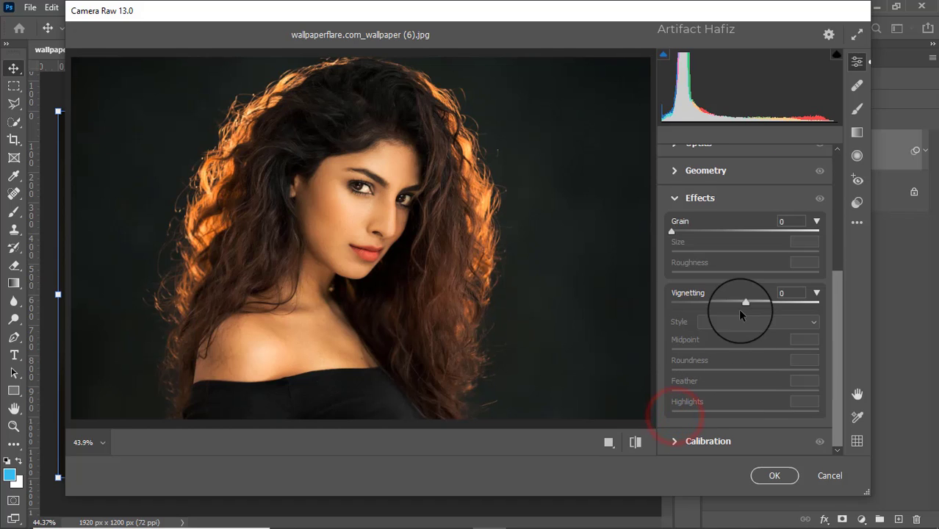
drag(744, 304, 726, 302)
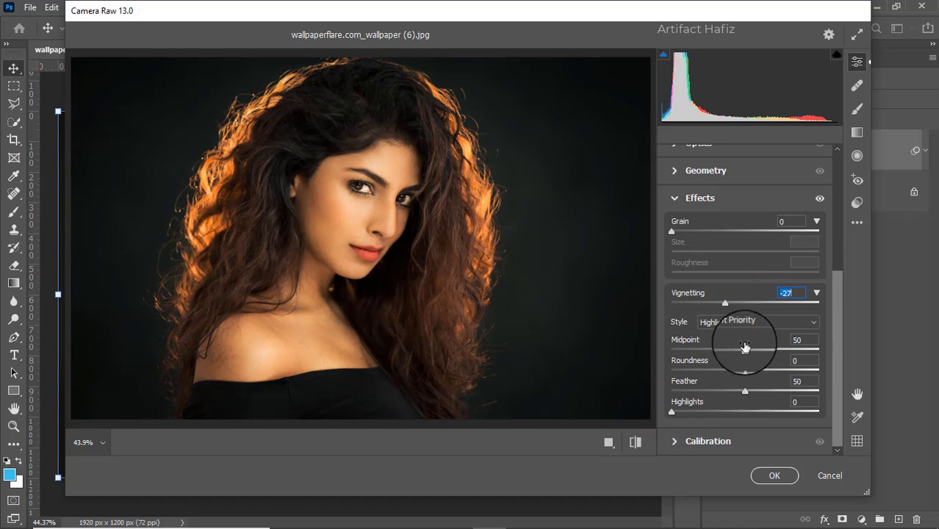
drag(744, 370, 828, 374)
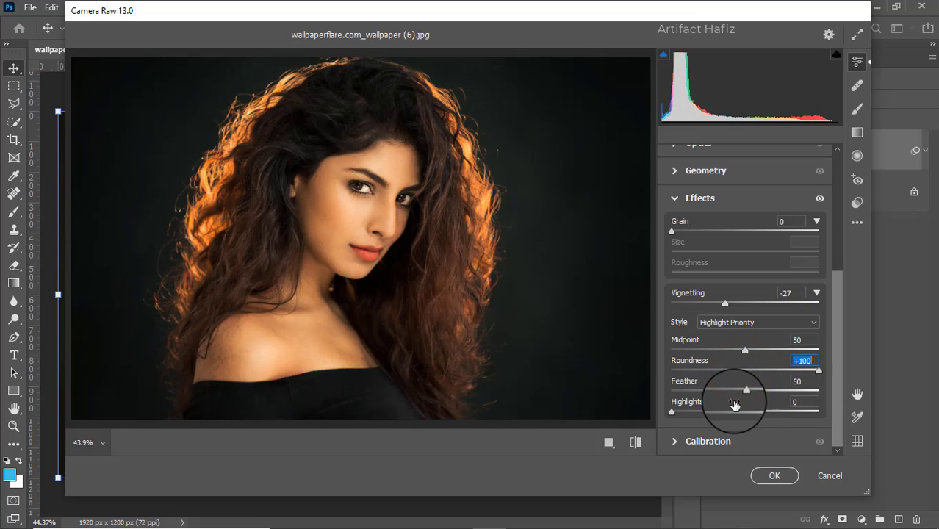
drag(744, 391, 854, 391)
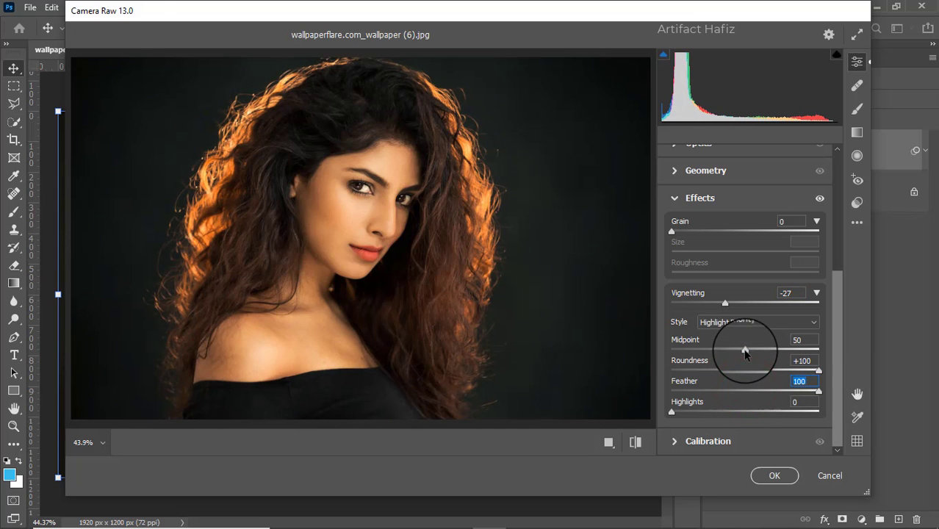
drag(744, 347, 717, 353)
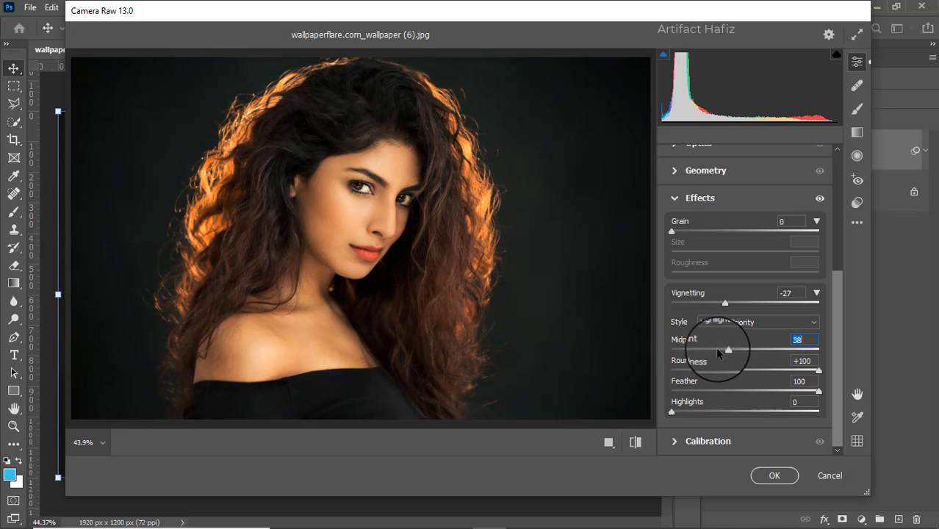
drag(726, 303, 739, 304)
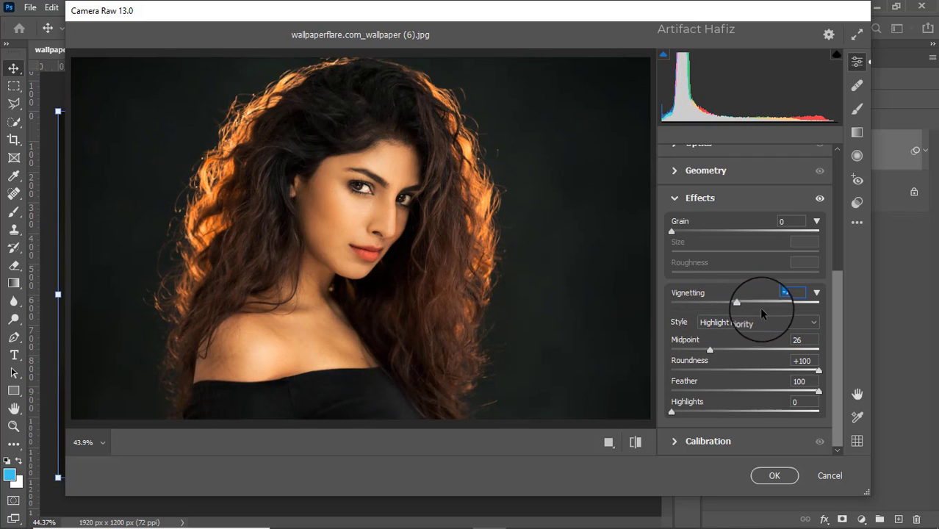
In the Calibration adjustments, set the primaries' saturation to Red -20, Green +7 and Blue +8.
click(674, 443)
drag(744, 317, 730, 318)
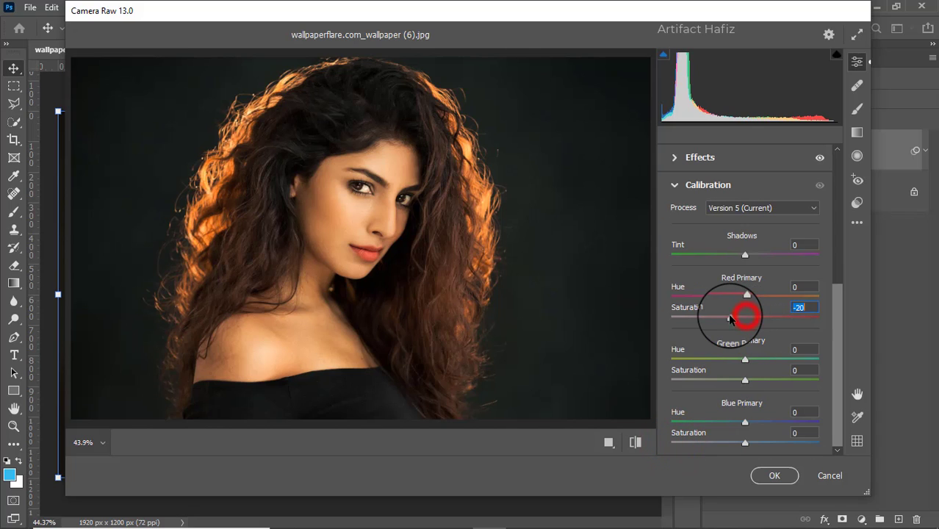
drag(744, 380, 749, 381)
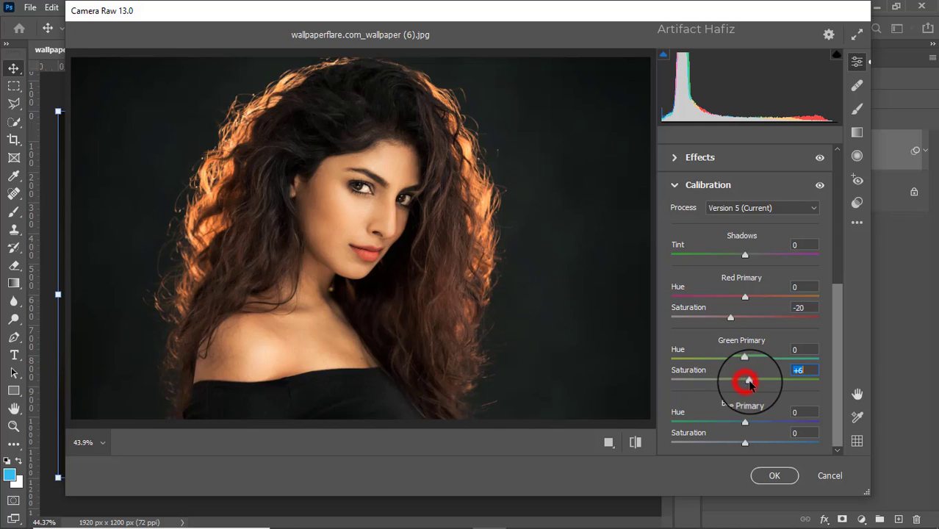
drag(744, 443, 751, 444)
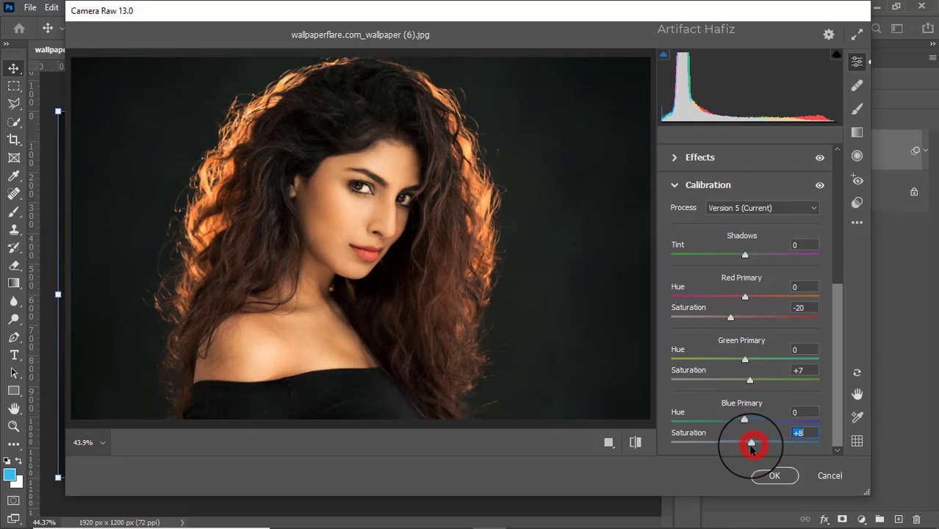
Apply the Camera Raw adjustments and compare the photo with and without the Background copy layer, leaving that layer visible.
click(772, 475)
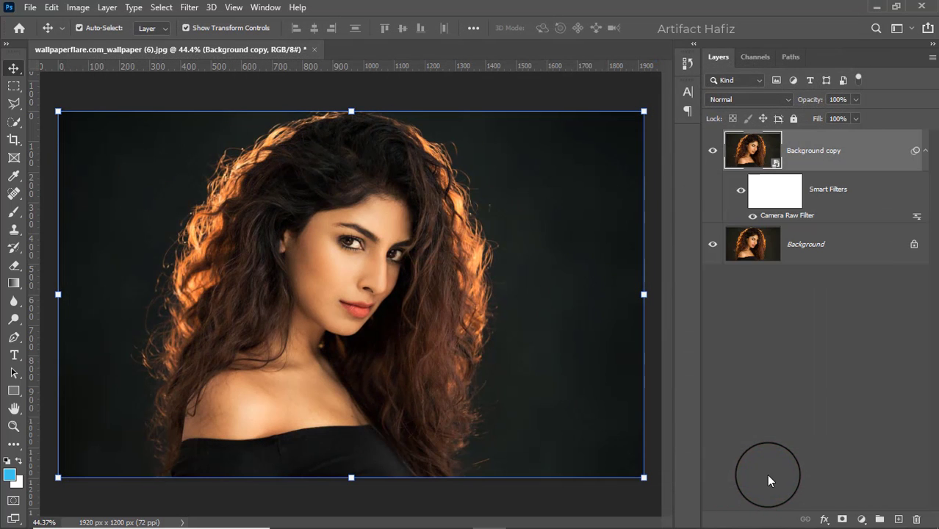
click(711, 152)
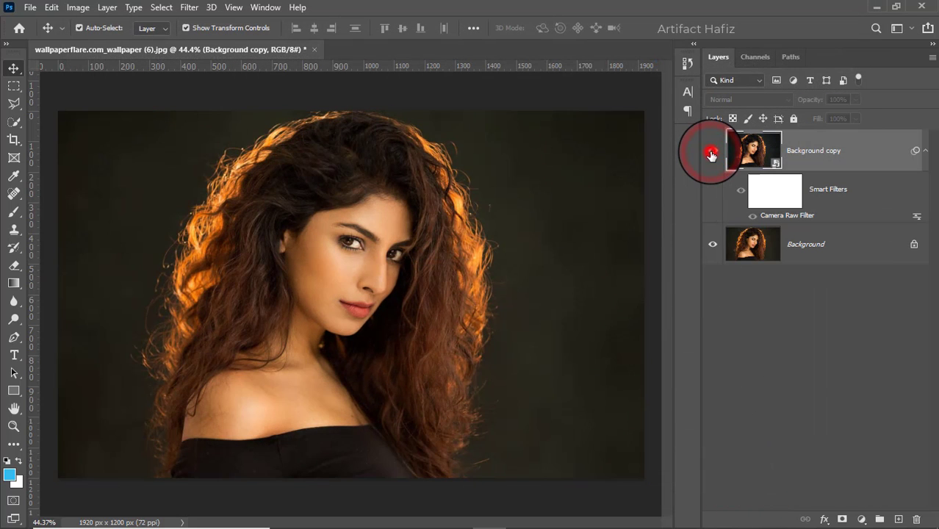
click(711, 151)
click(711, 152)
click(711, 151)
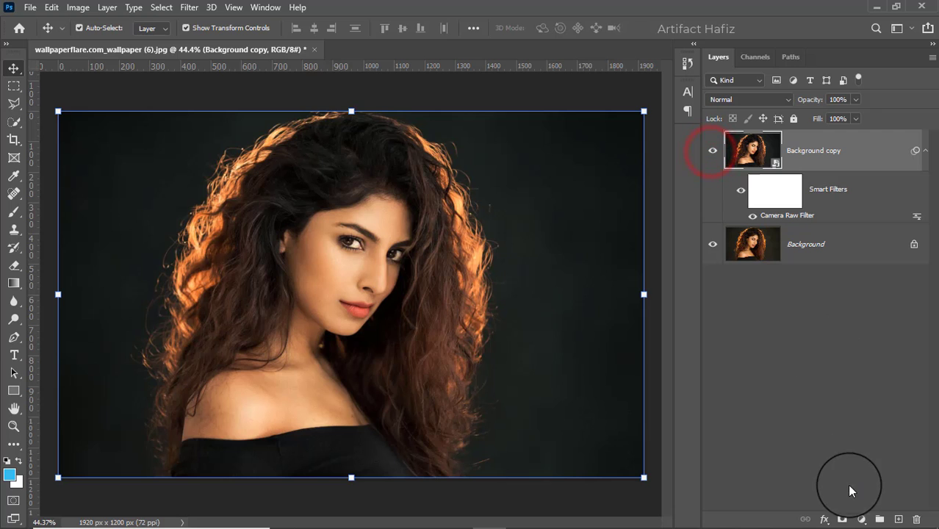
Add a Color Lookup adjustment layer using the Fuji F125 Kodak 2395 LUT and reduce its opacity to 15%.
click(861, 518)
click(861, 444)
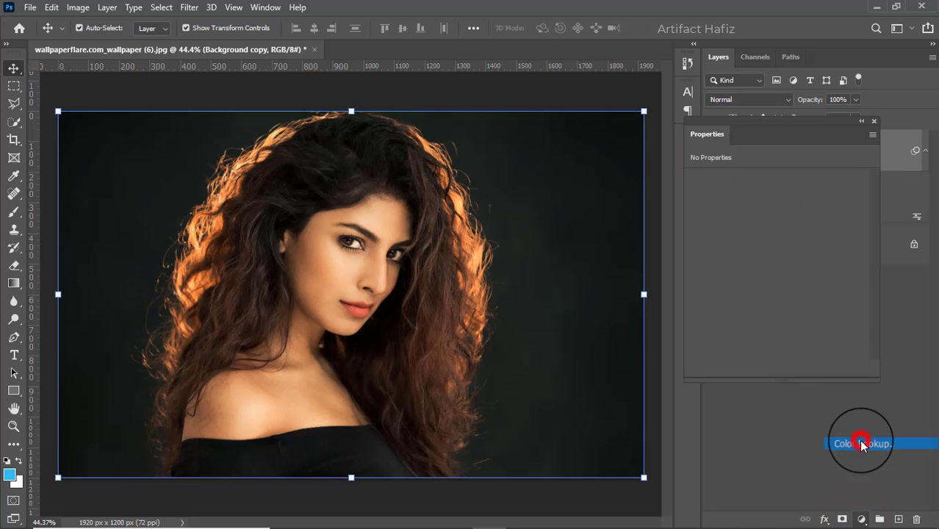
click(753, 180)
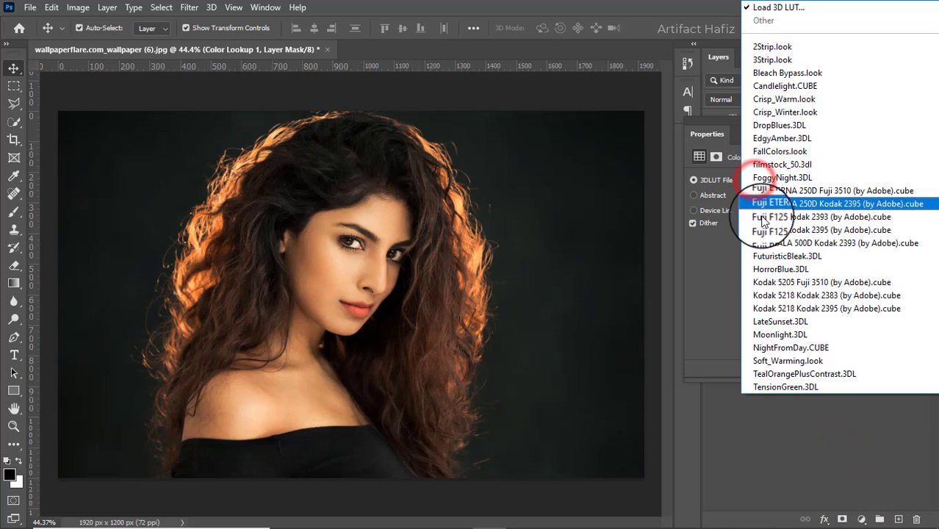
click(775, 230)
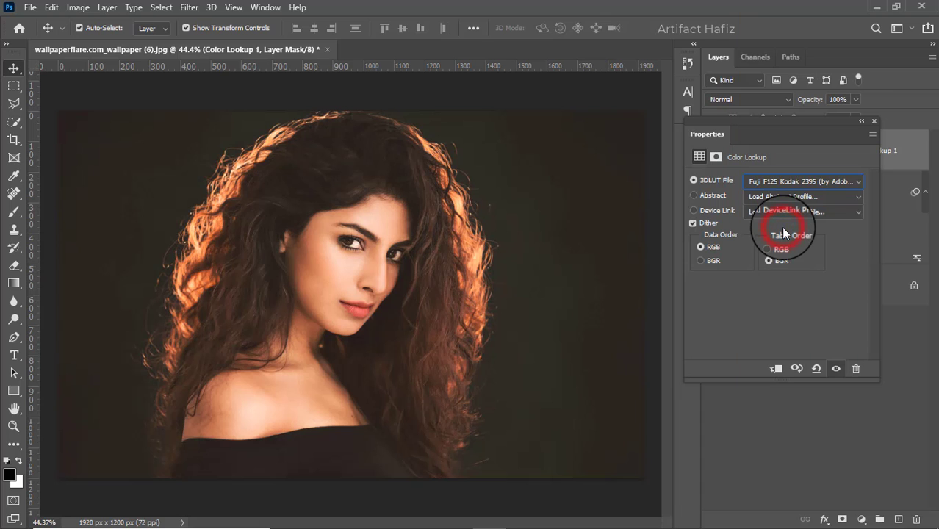
click(874, 121)
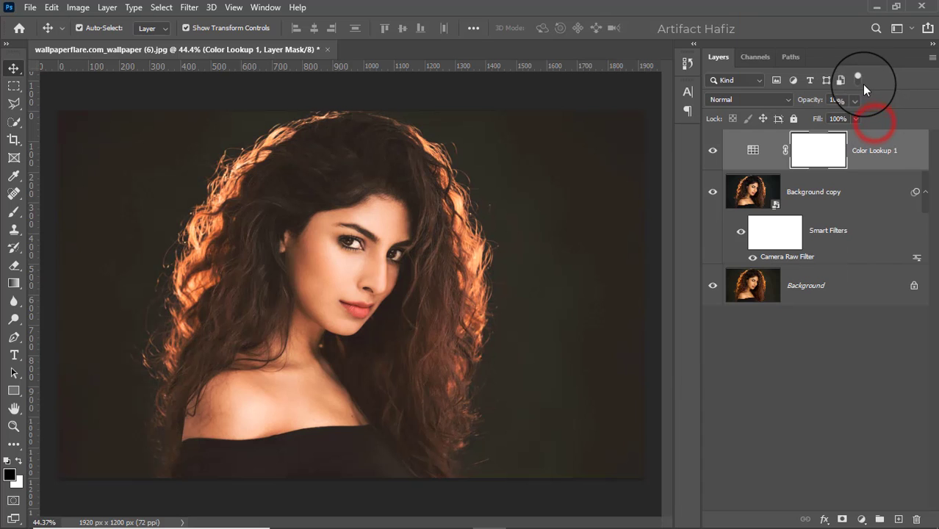
click(855, 99)
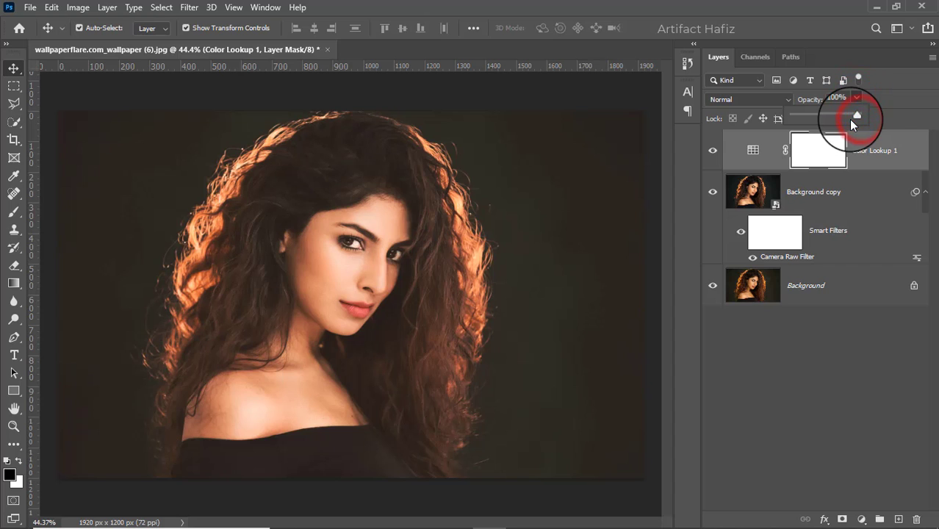
drag(851, 120, 803, 122)
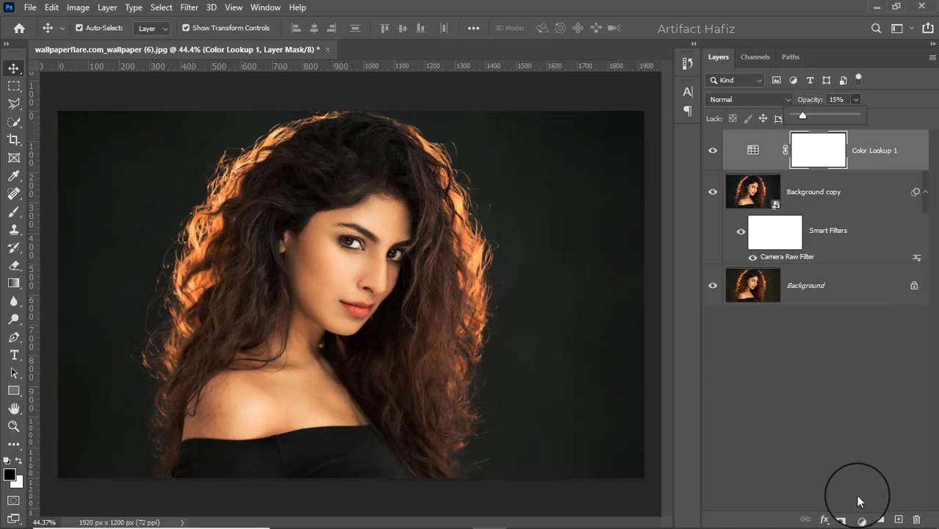
Add a Levels adjustment layer with the black input at 2 and the white input at 251.
click(861, 519)
click(842, 331)
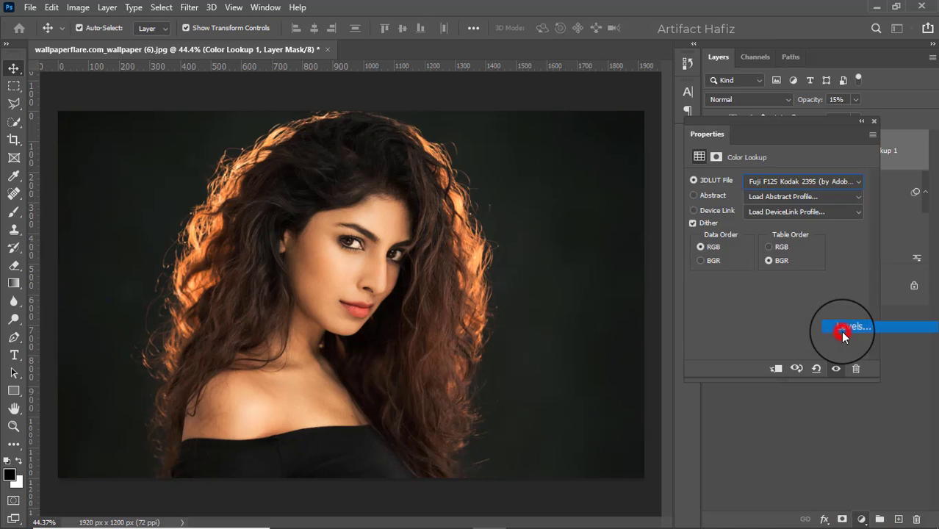
drag(860, 279, 857, 279)
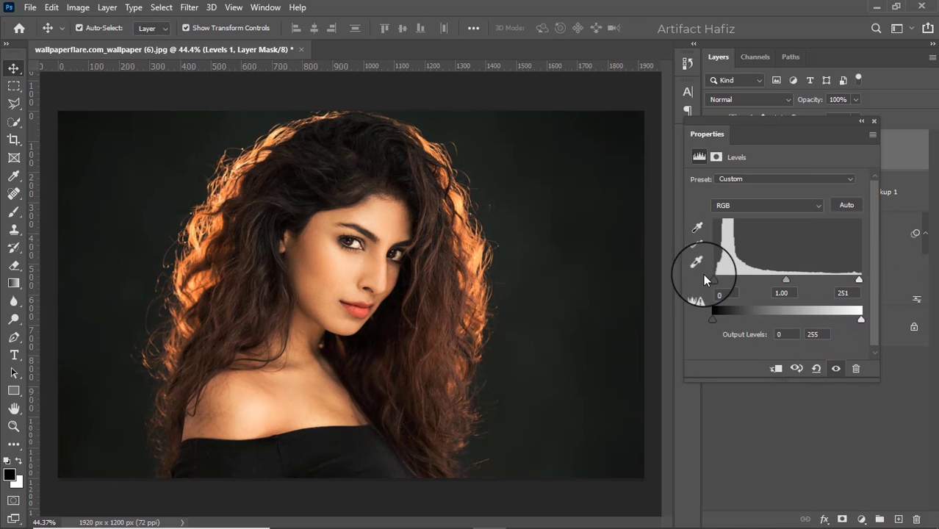
drag(713, 280, 716, 284)
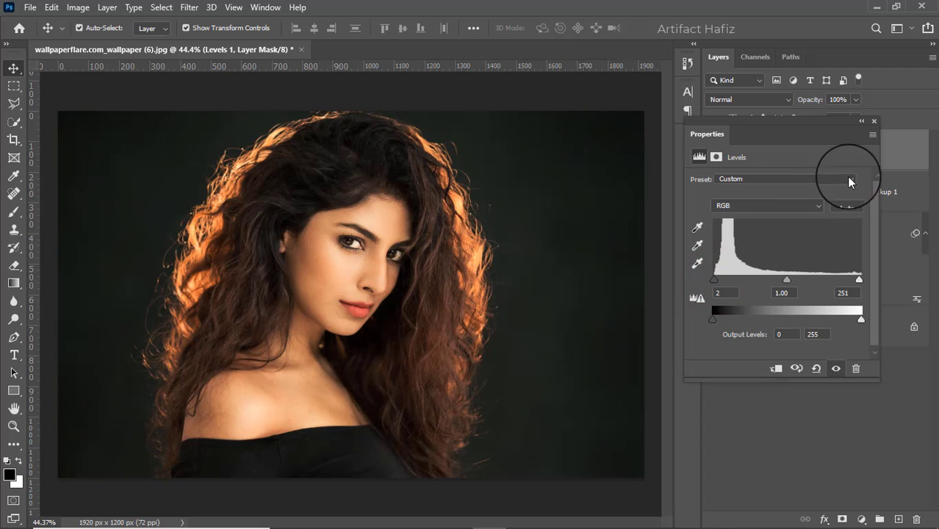
click(873, 121)
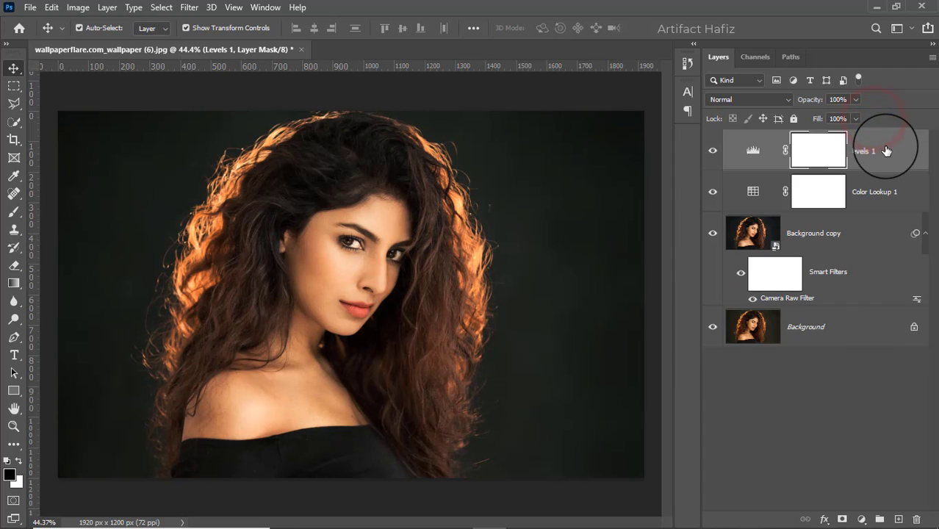
Stamp all visible layers into a new layer above Levels 1 and convert it for smart filters.
key(ctrl+alt+shift+e)
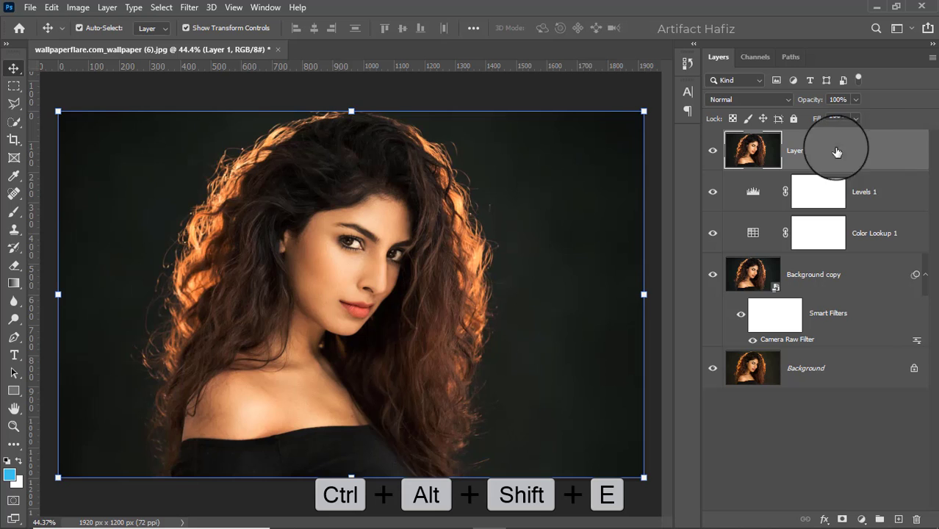
click(188, 7)
click(209, 42)
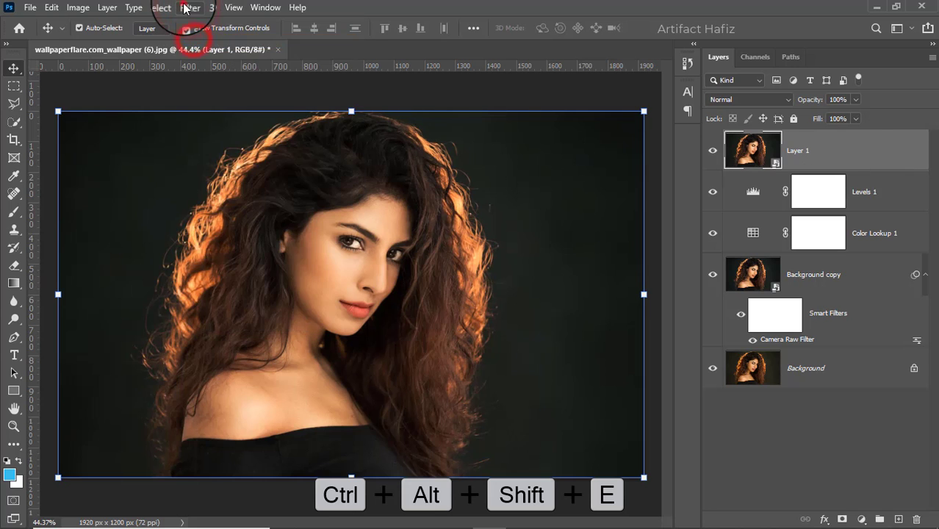
Apply the Color Efex Pro 4 Cross Processing filter to the stamped layer with method B05 and strength 7%.
click(188, 7)
mouse_move(345, 322)
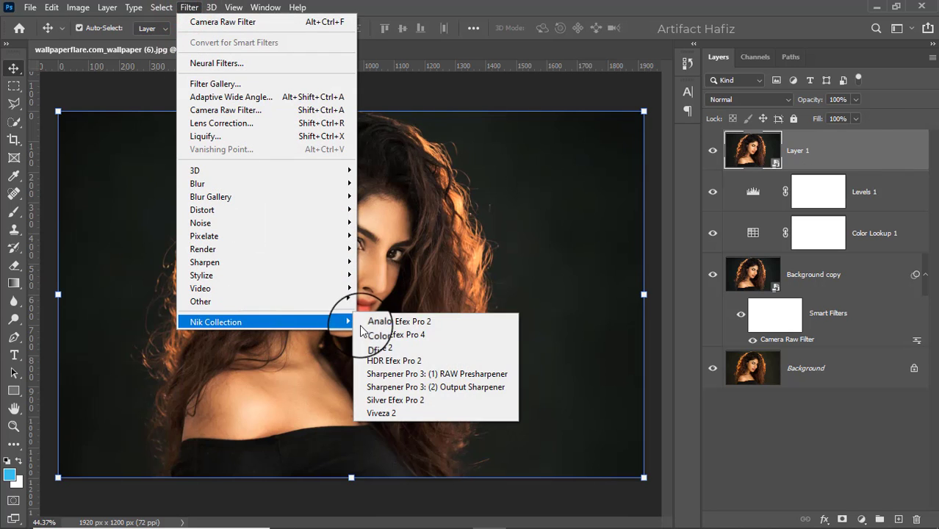
click(373, 335)
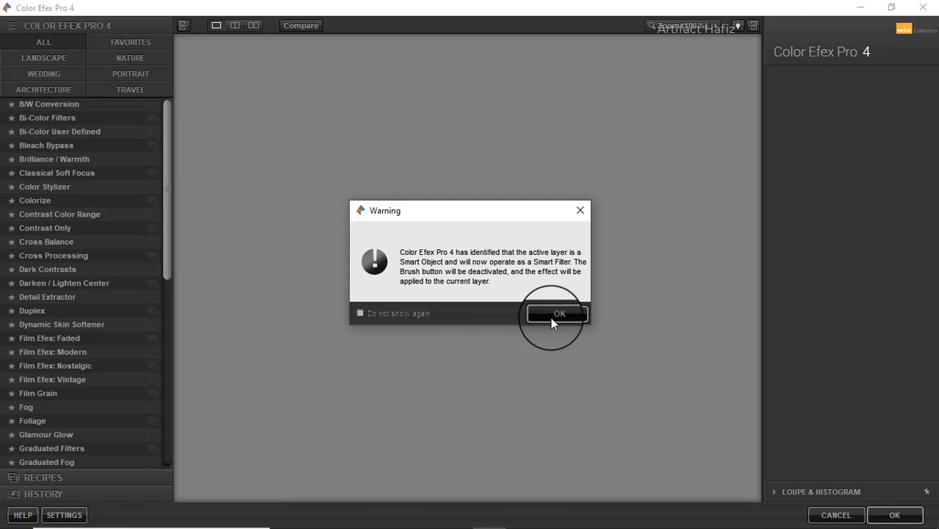
click(556, 310)
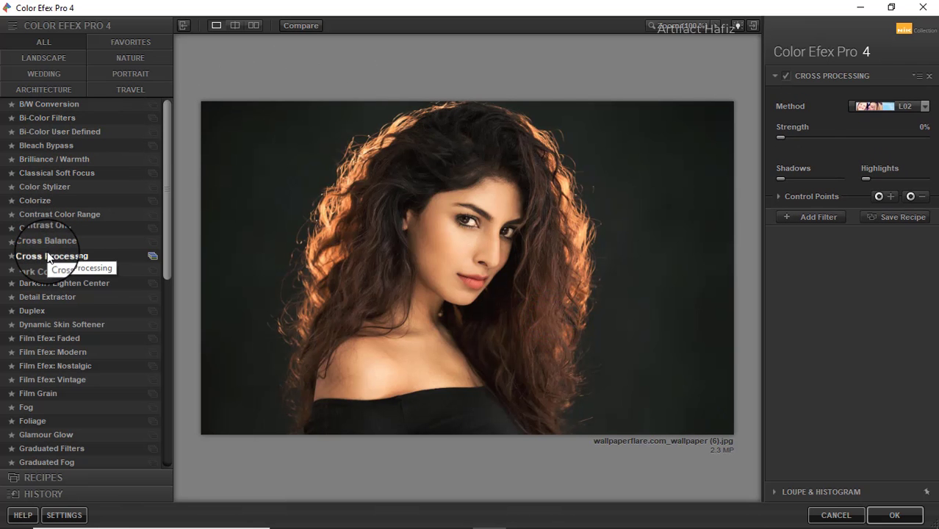
click(47, 254)
click(865, 107)
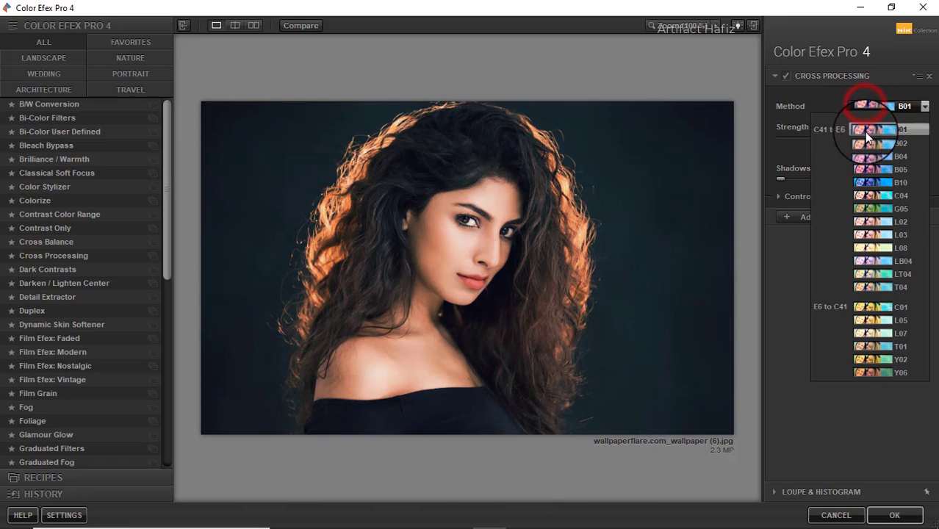
click(862, 171)
click(783, 76)
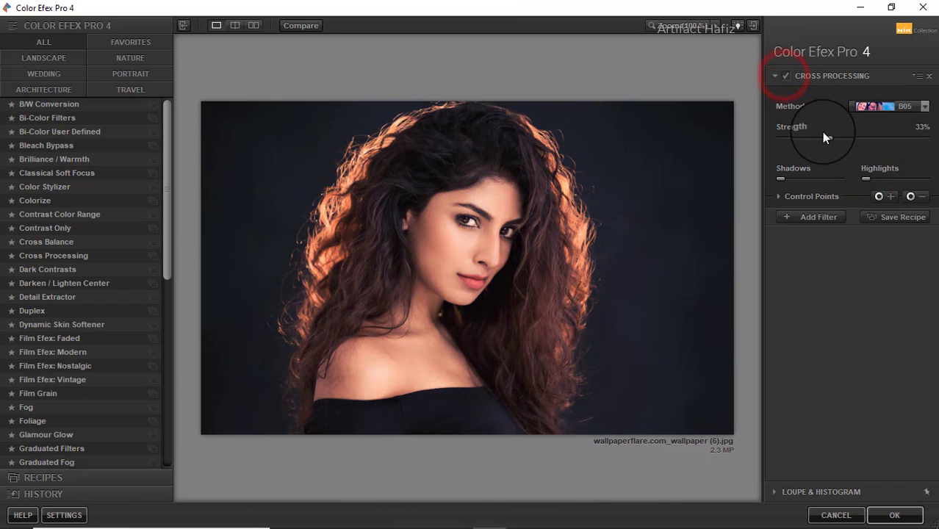
drag(828, 137, 790, 142)
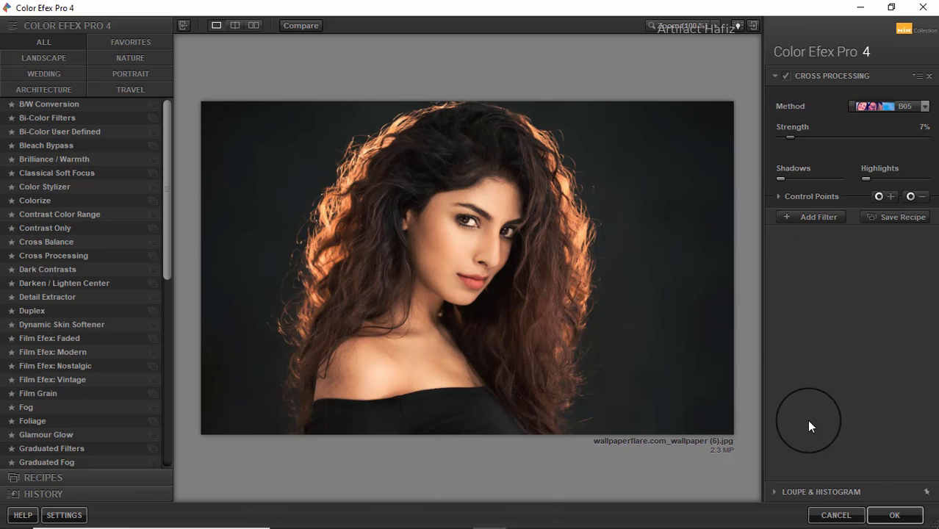
click(885, 515)
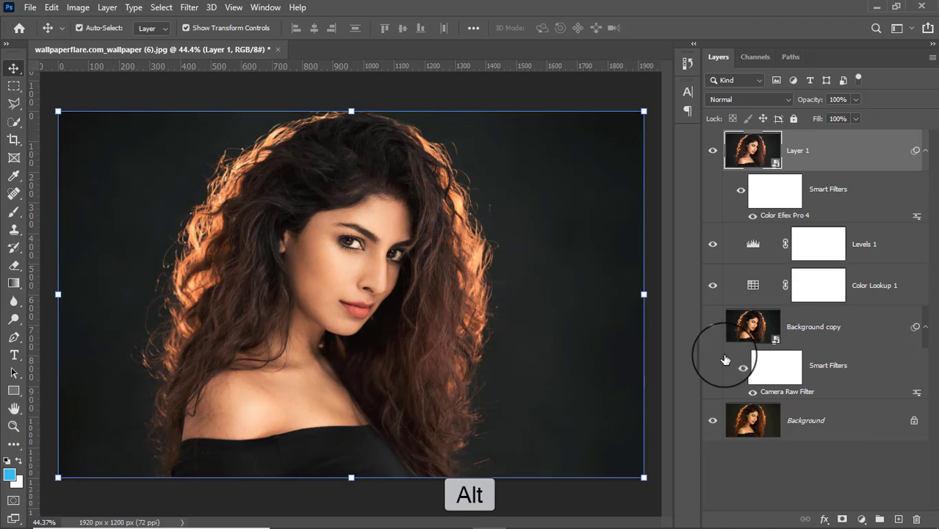
Compare the original photo with the finished grade by isolating the Background layer and restoring all layers.
alt+click(712, 421)
alt+click(712, 422)
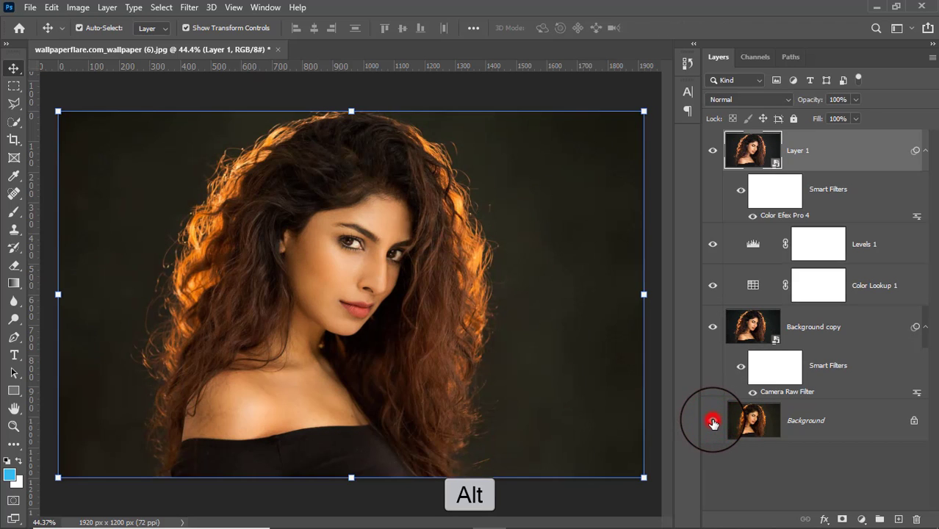
alt+click(712, 421)
alt+click(712, 422)
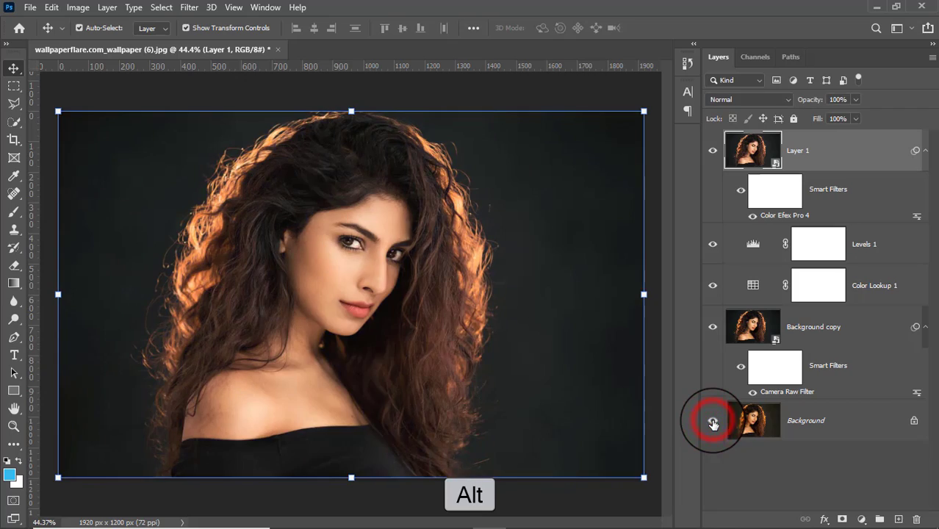